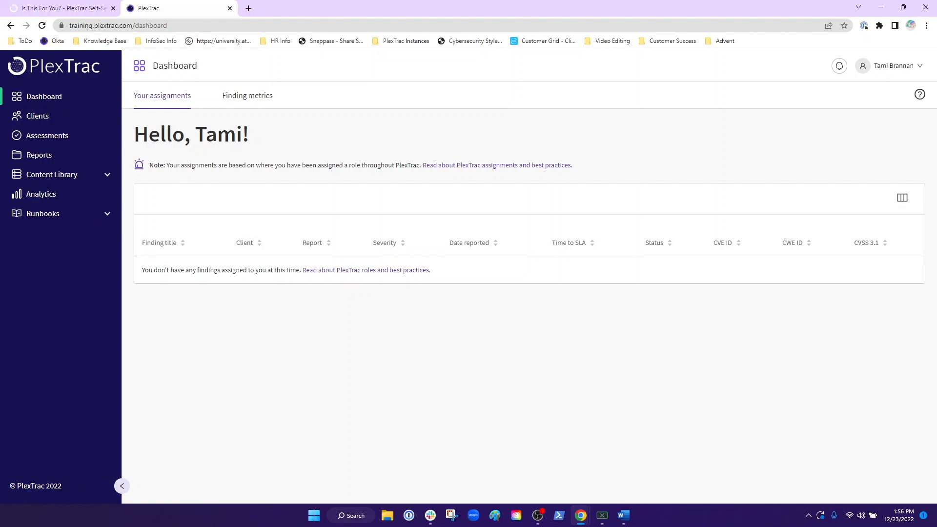
Step: Browse the self-serve templating site's Terminology and What Can I Edit? pages and its list of available template types
click(76, 6)
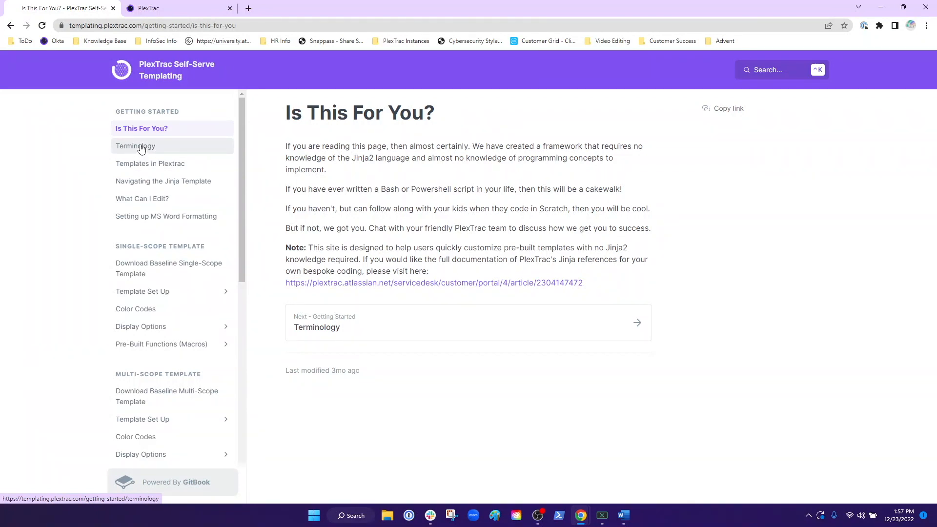
click(141, 149)
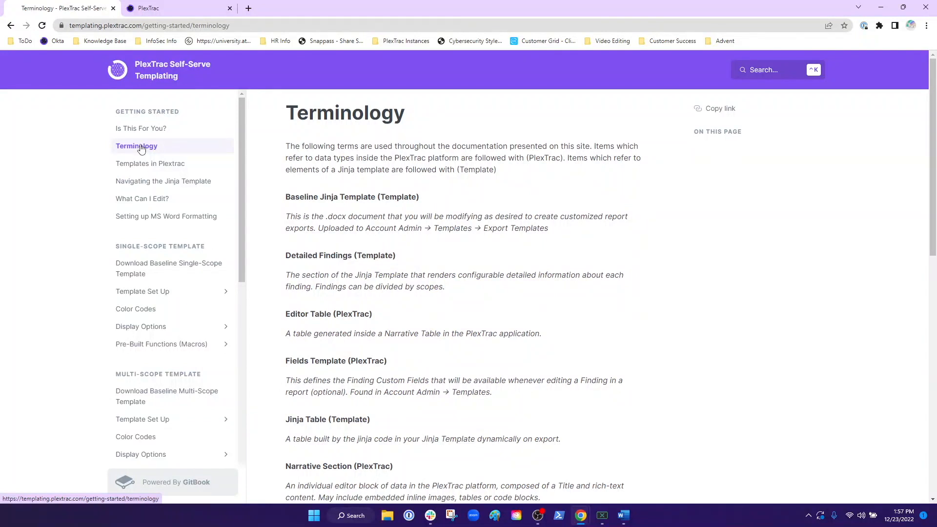
click(145, 200)
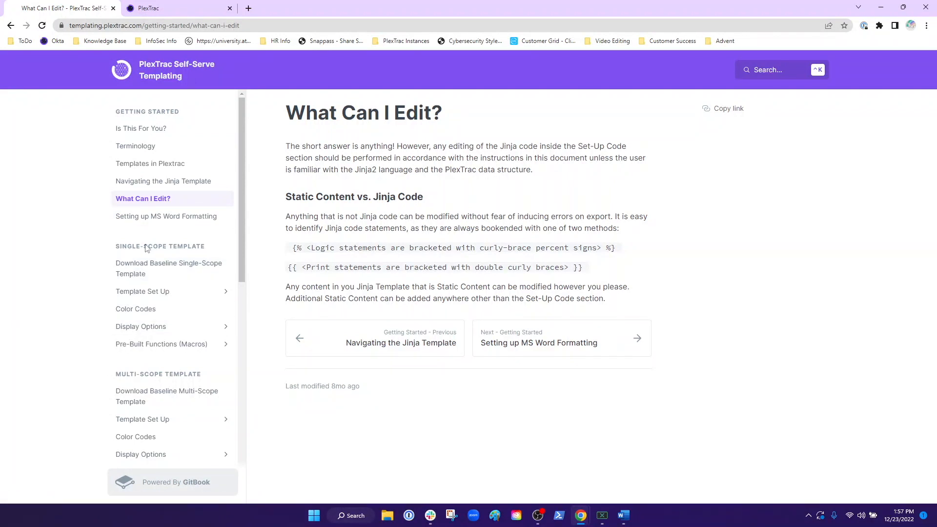
scroll(148, 248, down, 5)
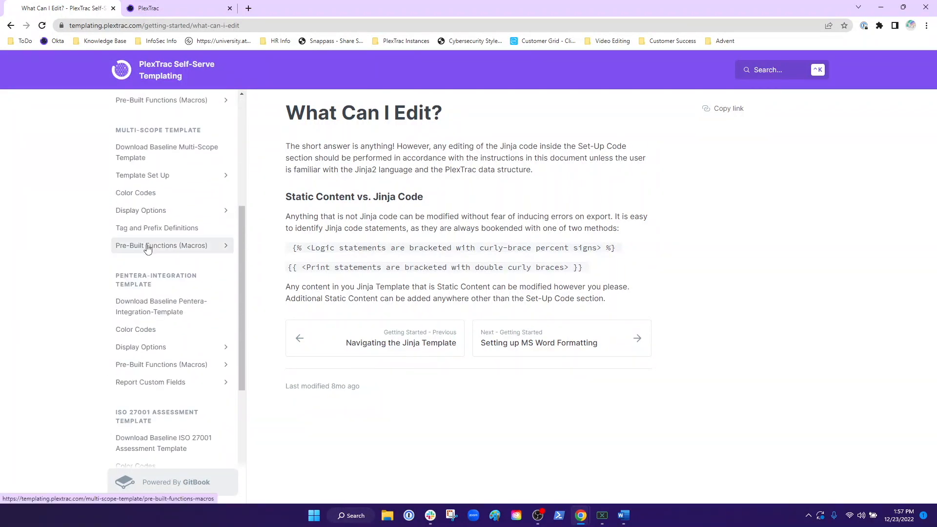
scroll(145, 282, down, 2)
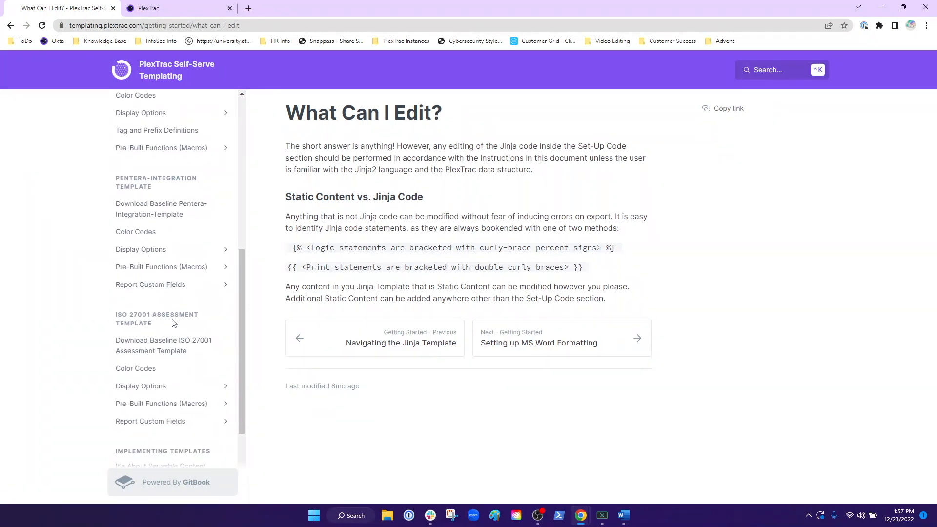
scroll(173, 322, up, 10)
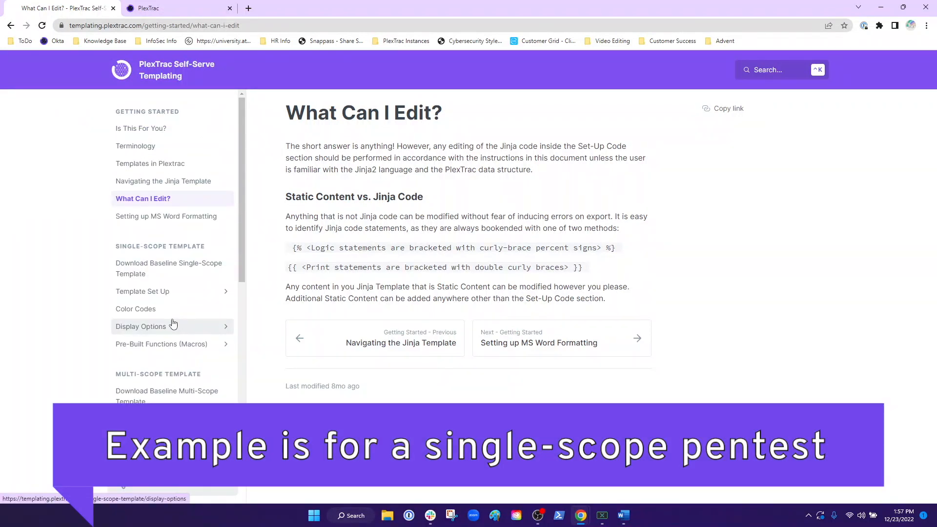
Step: Switch to Word and review the Default Export Sample report from its cover page to the detailed findings, then minimize it
click(623, 515)
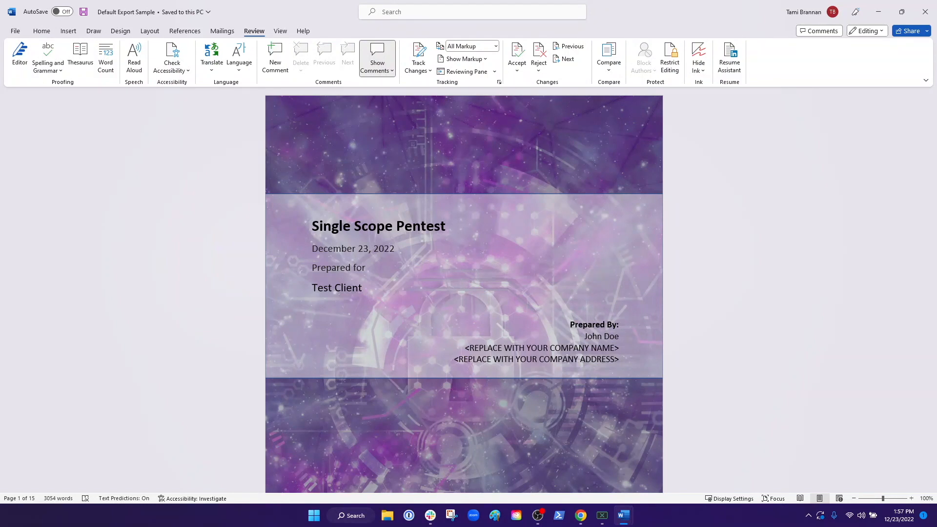
scroll(270, 332, down, 20)
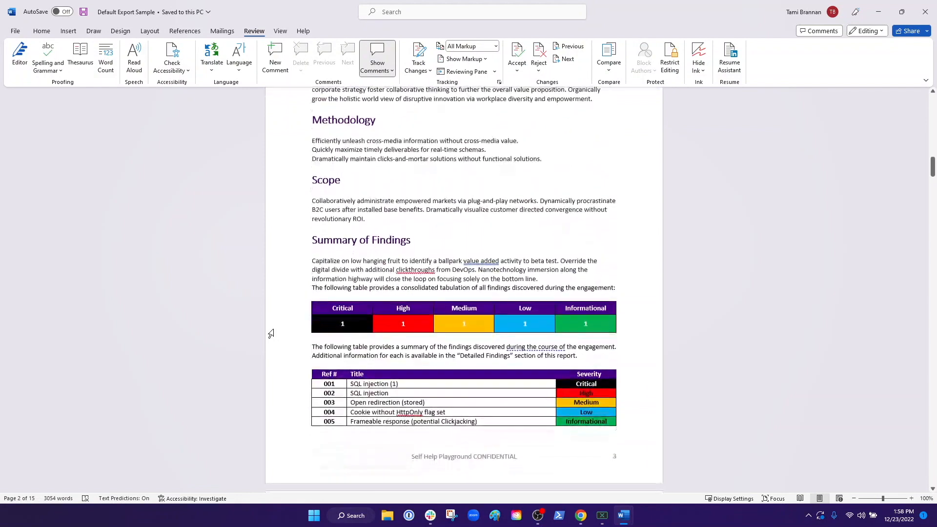
scroll(271, 333, down, 13)
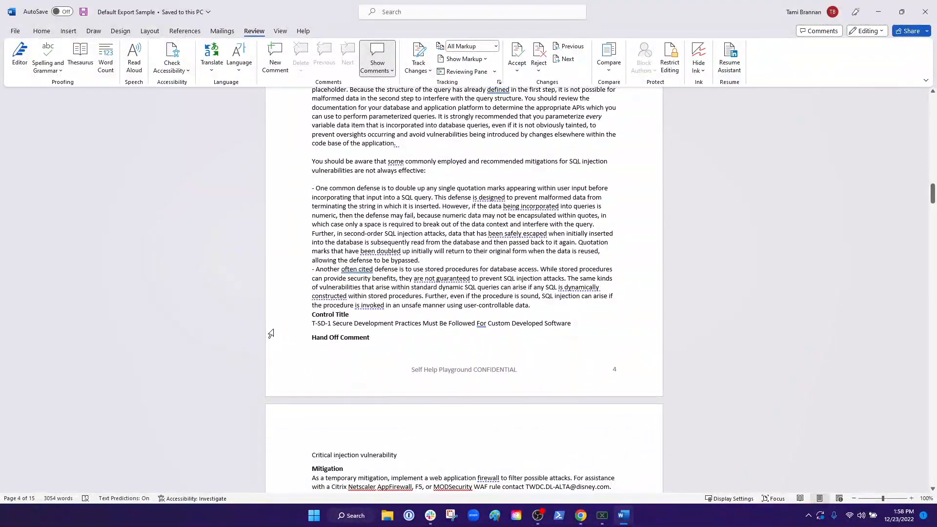
scroll(271, 333, down, 12)
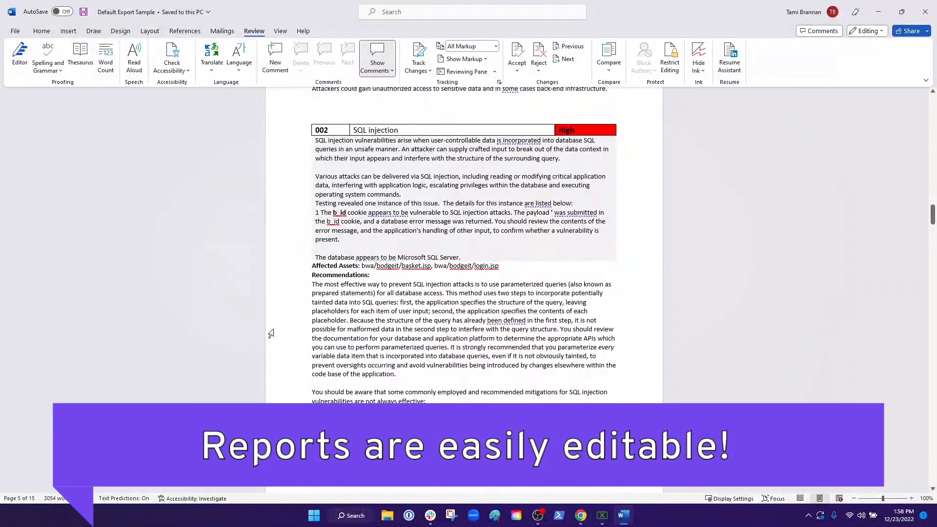
click(878, 13)
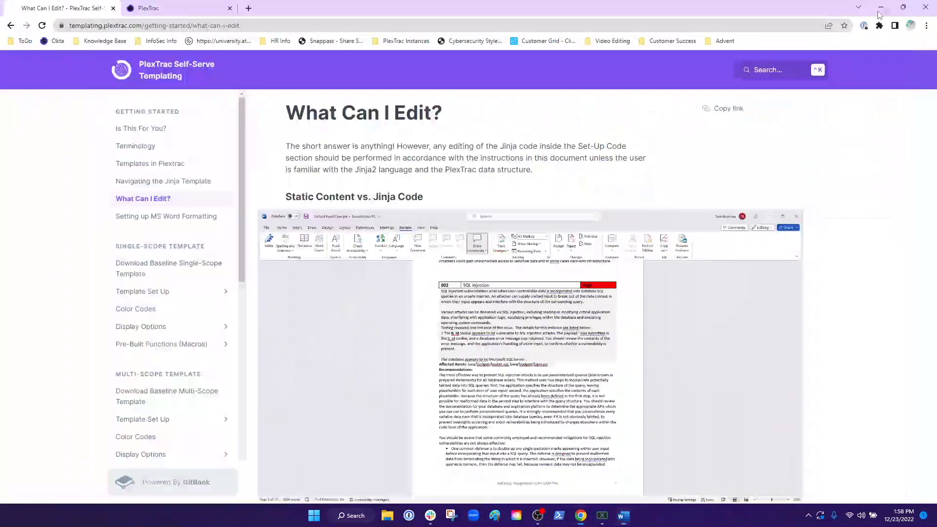
Step: Open the single-scope template's Display Options page and examine its built-in options and option definitions
scroll(145, 164, down, 2)
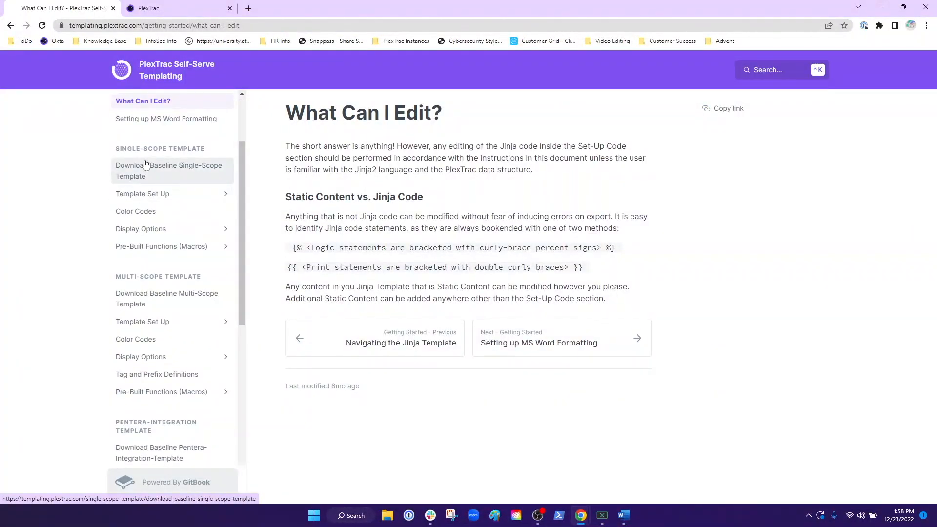
click(146, 229)
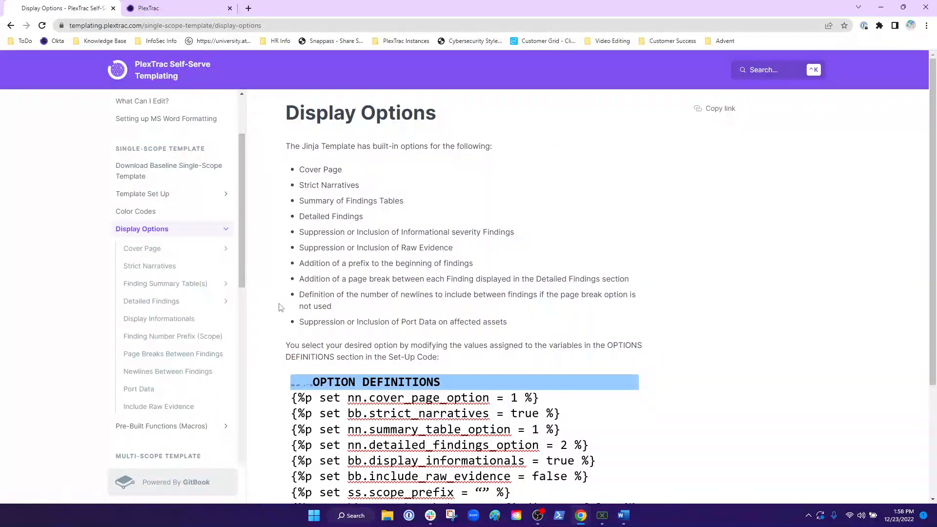
scroll(502, 372, down, 2)
scroll(488, 331, up, 2)
Step: Consult the single-scope Color Codes guidance and set ss.color_table_header to 03f0fc, without the hash symbol, in the Word template
click(142, 212)
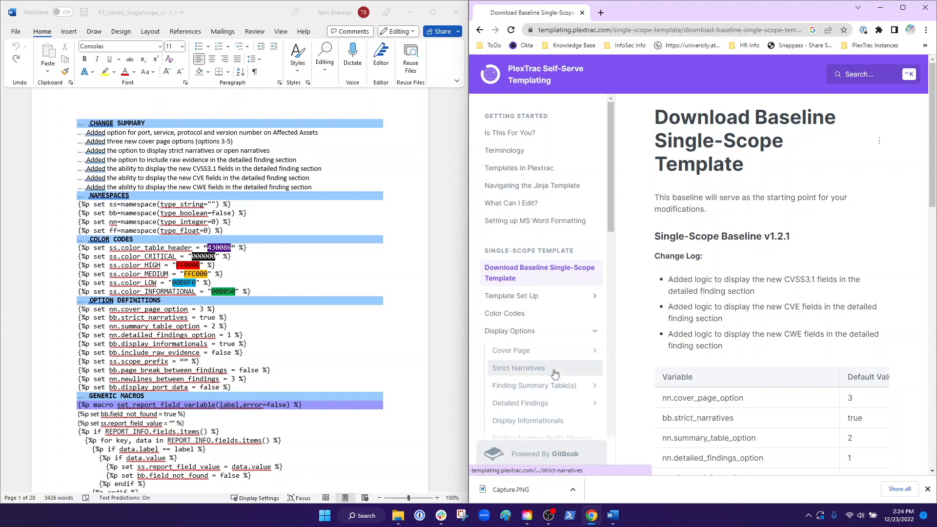
click(506, 316)
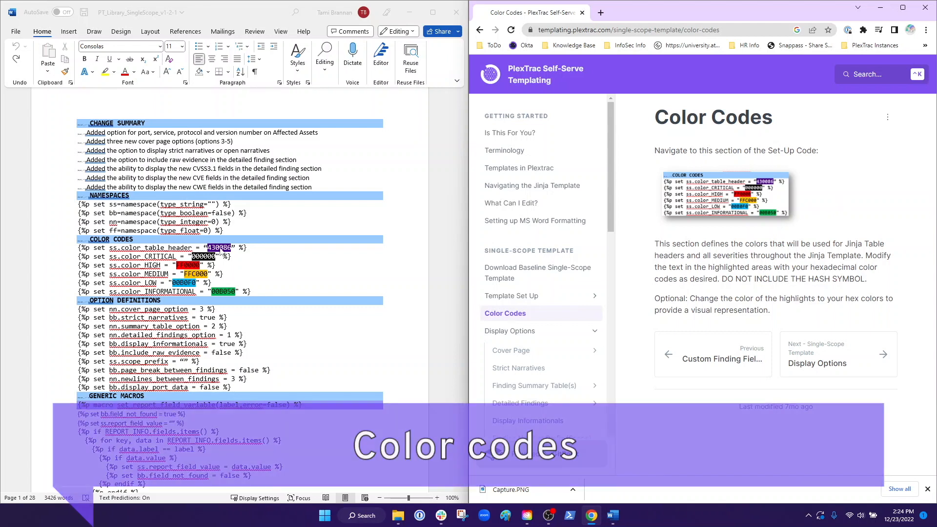
double_click(227, 248)
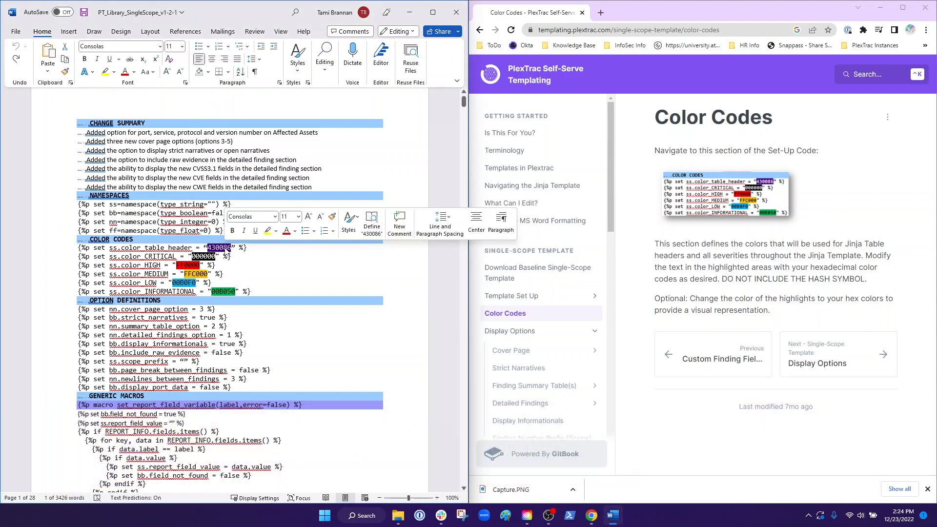
text(#03f0fc)
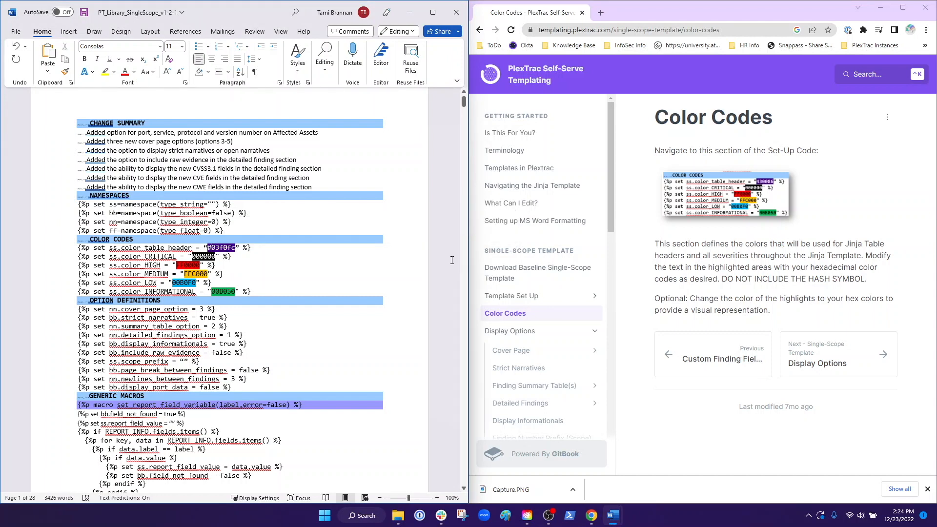
key(BackSpace)
Step: Open the Cover Page guidance under Display Options and select the nn.cover_page_option value in the template's option definitions
scroll(257, 263, down, 1)
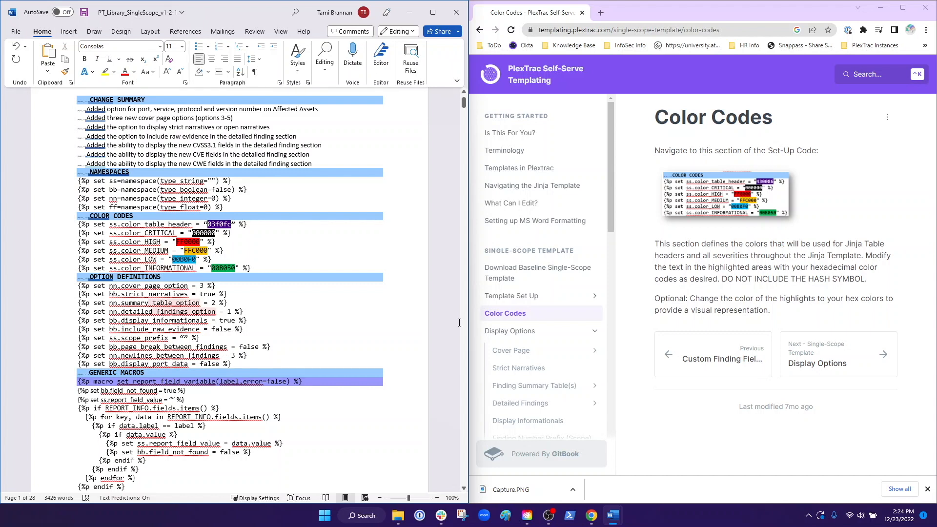
scroll(577, 312, down, 1)
scroll(569, 352, down, 1)
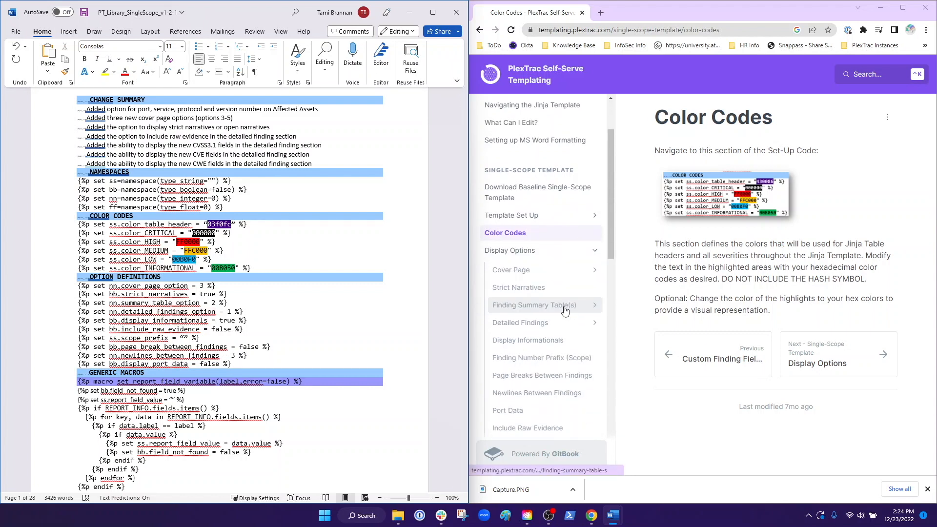
click(511, 238)
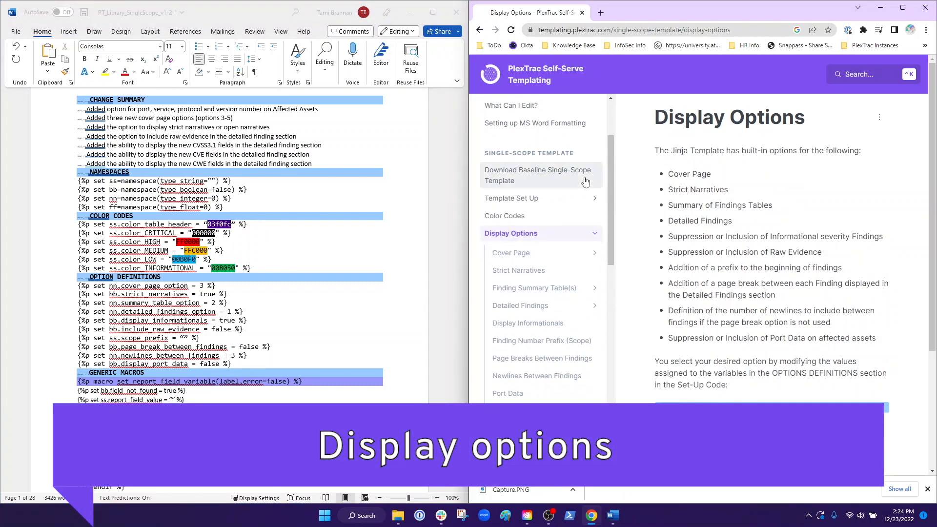
click(518, 254)
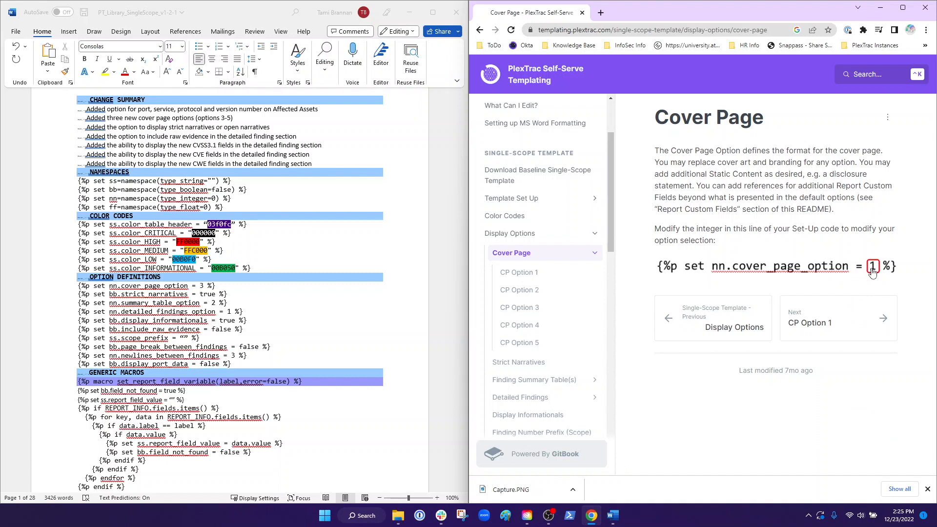
click(202, 289)
double_click(202, 286)
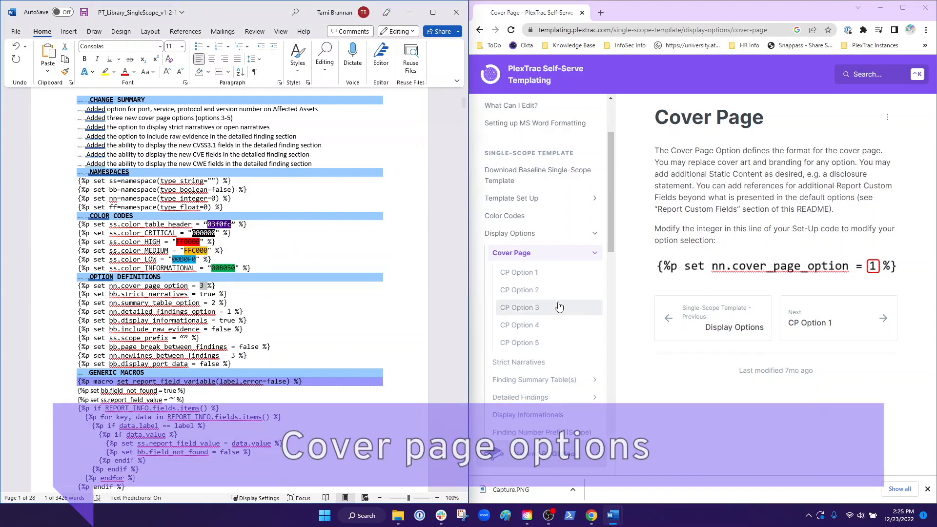
Step: Compare the CP Option 3 and CP Option 4 cover designs and set nn.cover_page_option to 4 in the template
click(531, 312)
scroll(874, 258, down, 8)
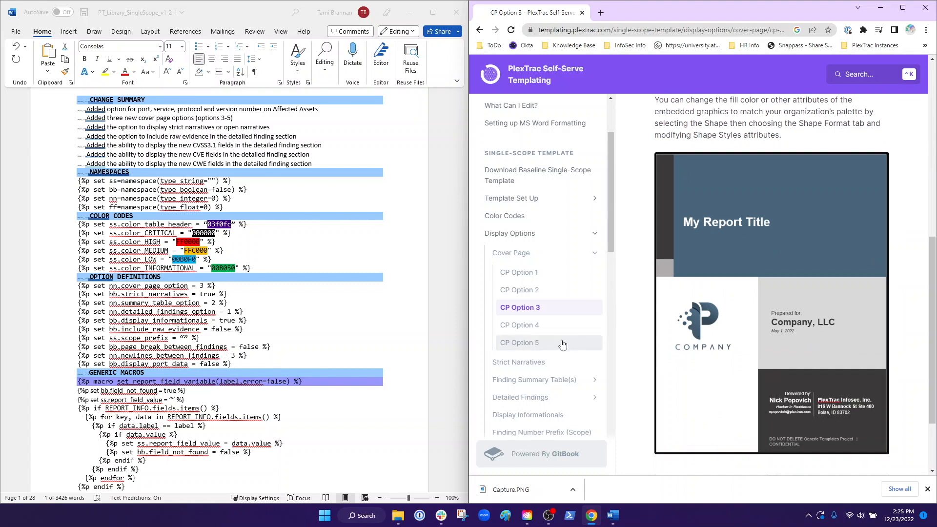
click(529, 324)
scroll(854, 331, down, 6)
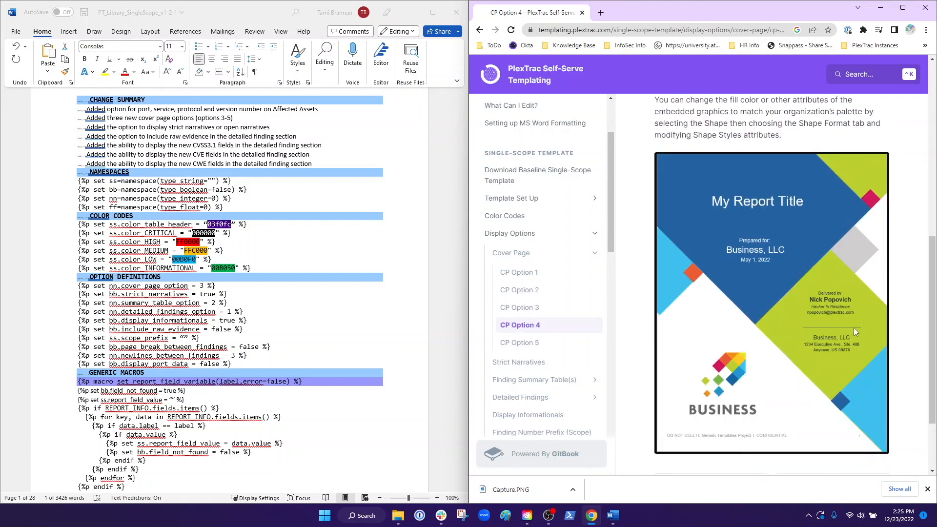
double_click(202, 287)
text(4)
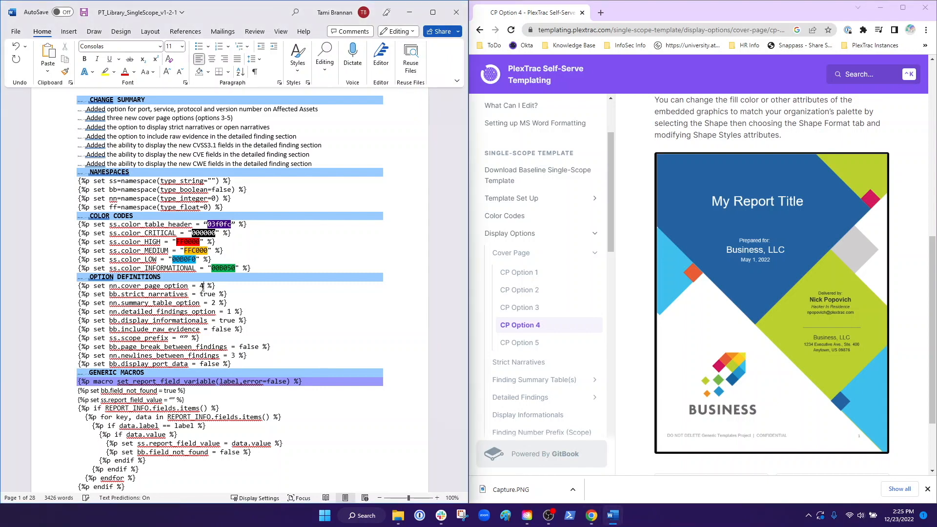
Step: Review FST Option 2 and FST Option 3 in the Finding Summary Table(s) guidance and set nn.summary_table_option to 3
click(591, 253)
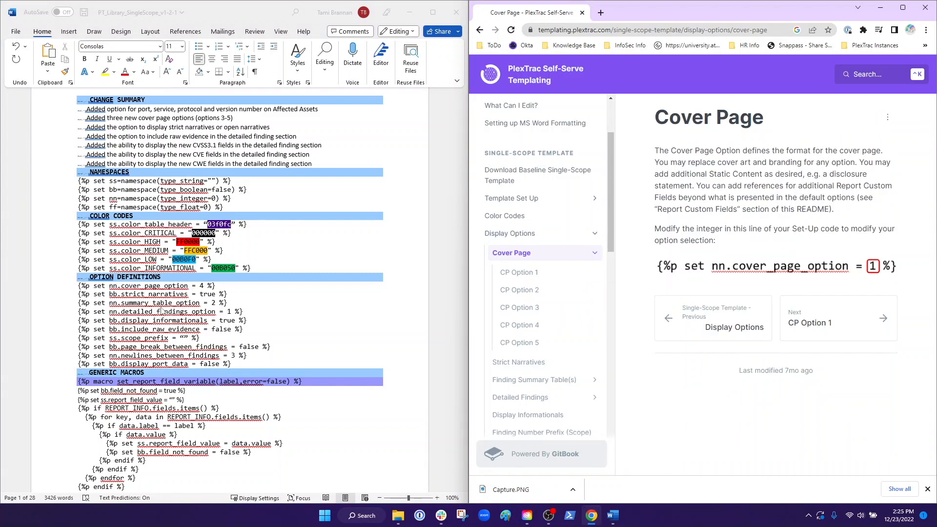
click(526, 380)
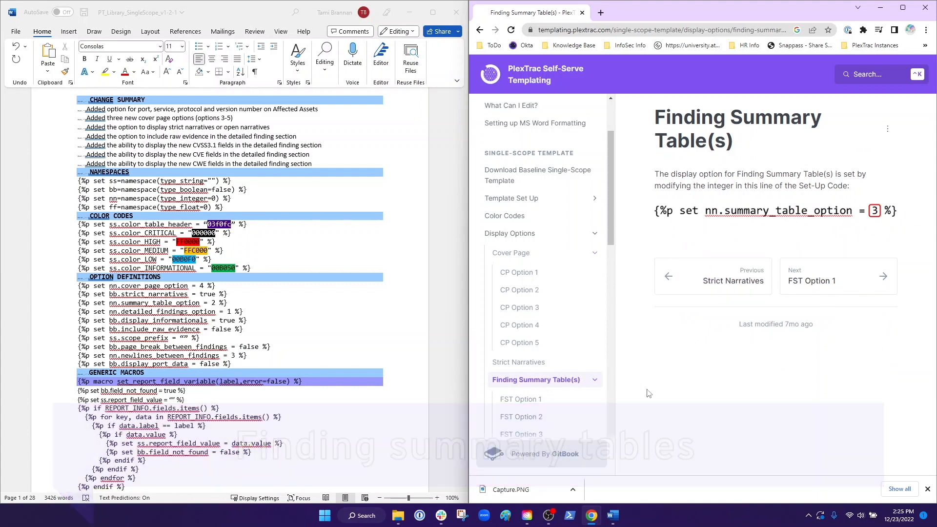
scroll(512, 388, down, 1)
click(518, 368)
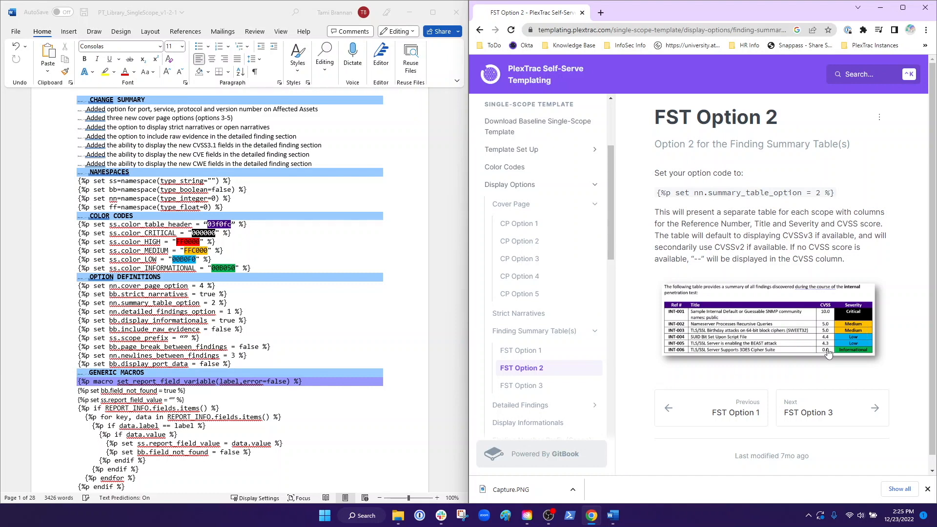
click(526, 386)
scroll(916, 303, down, 3)
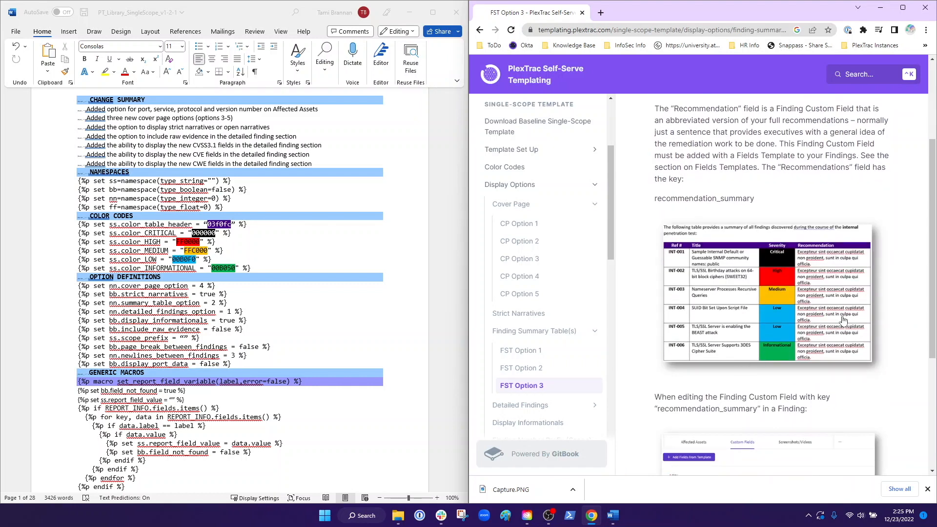
click(214, 303)
key(BackSpace)
text(3)
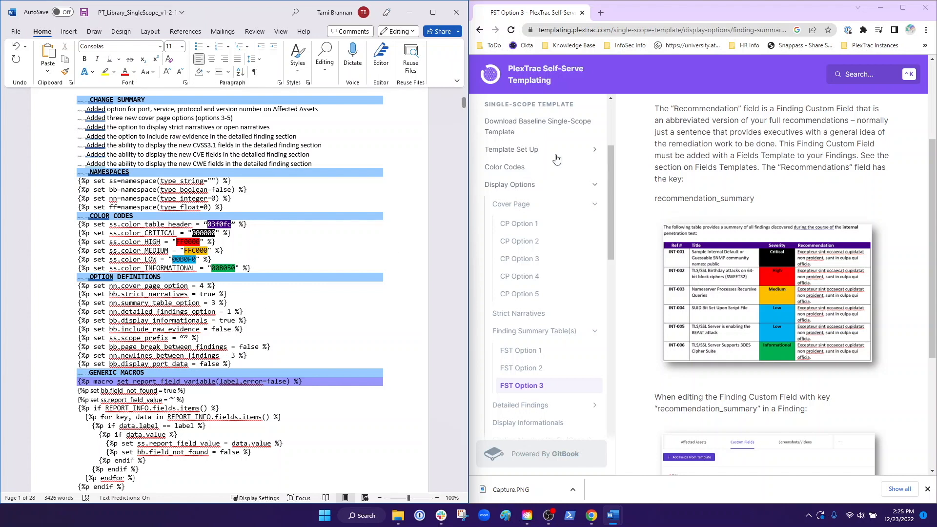
Step: Open the single-scope Template Set Up page in the documentation to view its instructions for preparing a report export
click(595, 331)
scroll(535, 306, up, 3)
click(538, 248)
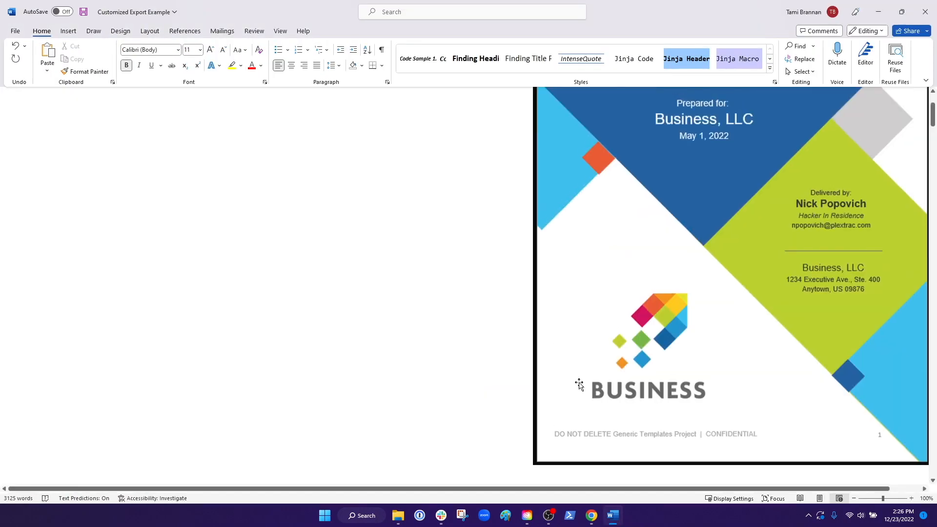
scroll(580, 384, up, 3)
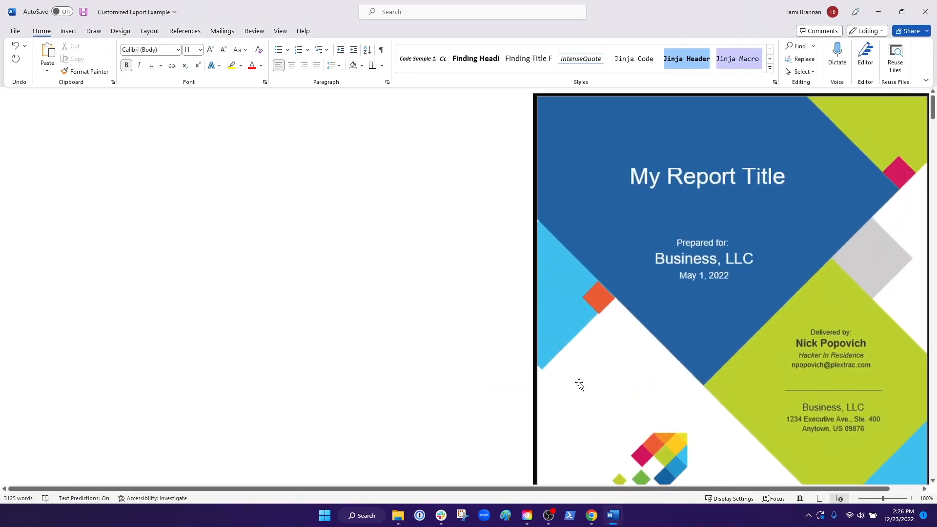
Step: Examine the Customized Export Example report in Word, covering its cover page, executive summary, findings summary tables and detailed findings
scroll(579, 384, down, 8)
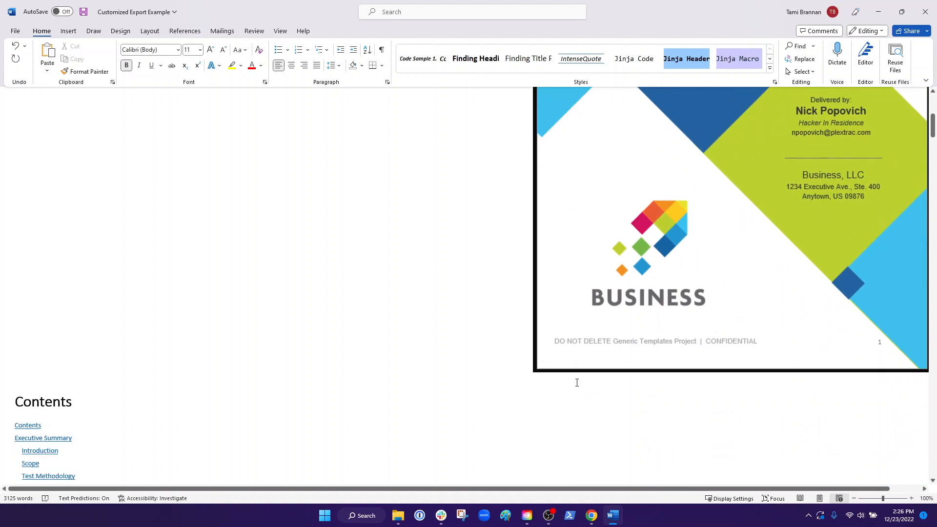
scroll(577, 383, down, 10)
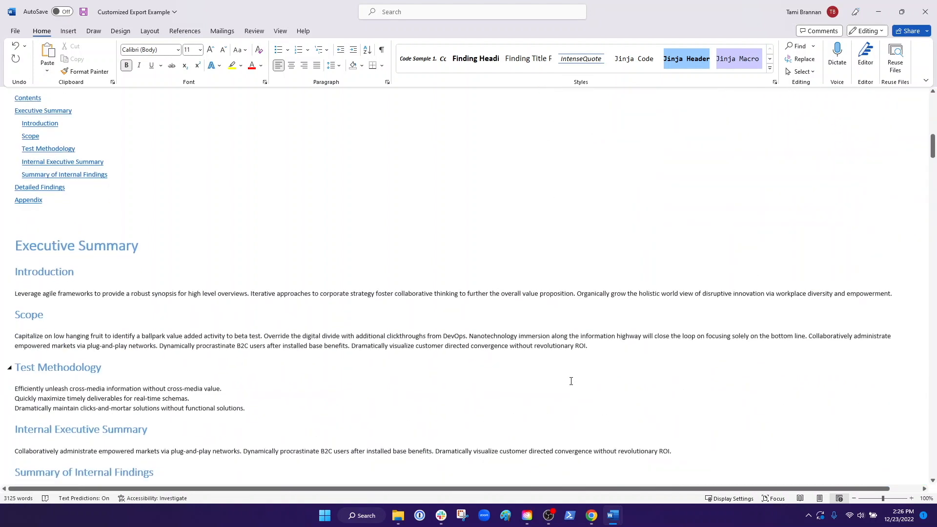
scroll(570, 381, down, 5)
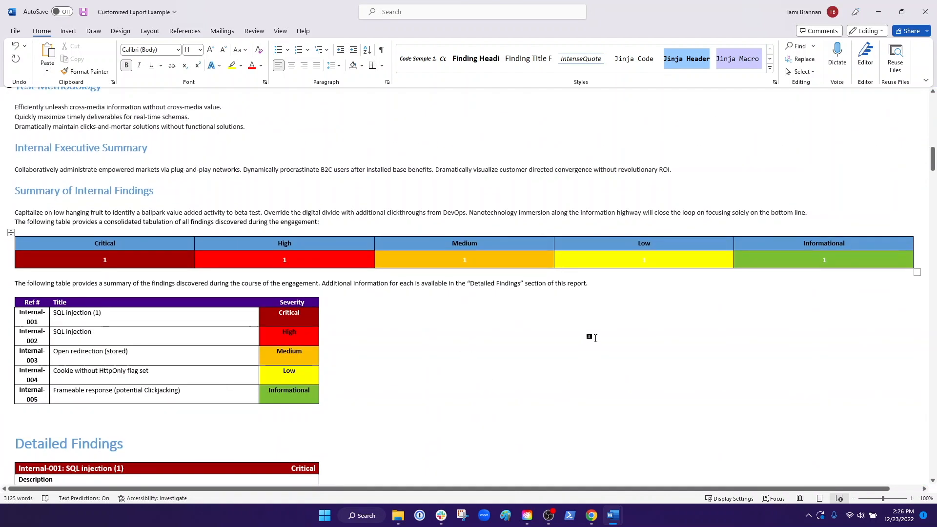
scroll(592, 340, down, 3)
scroll(596, 338, down, 8)
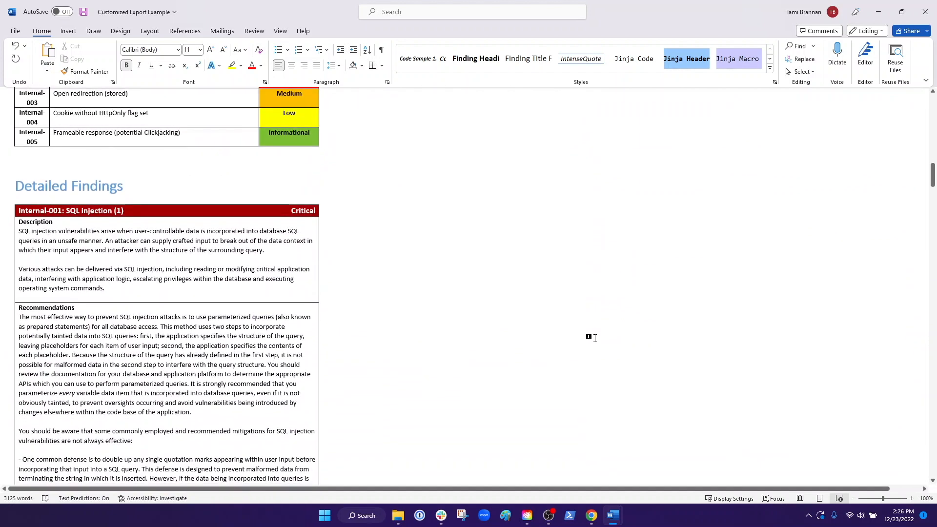
scroll(593, 338, down, 4)
scroll(591, 340, up, 7)
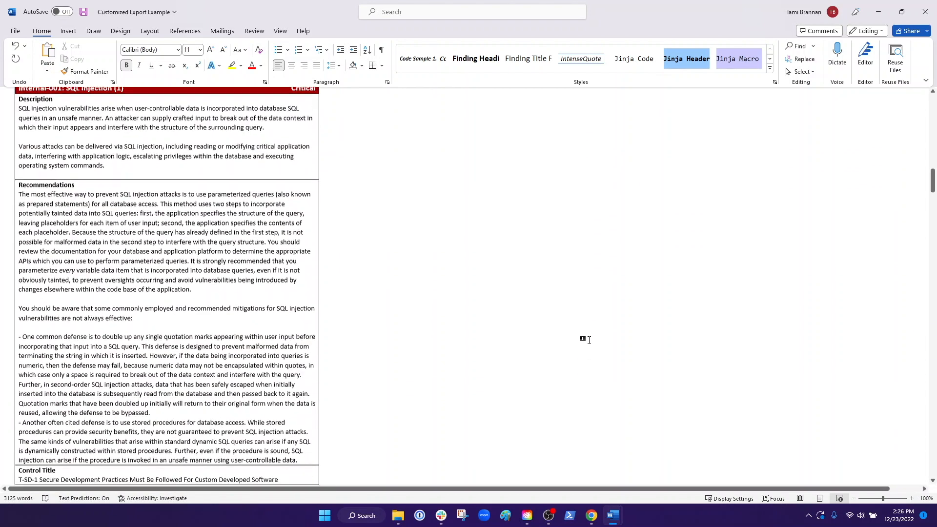
scroll(589, 340, up, 10)
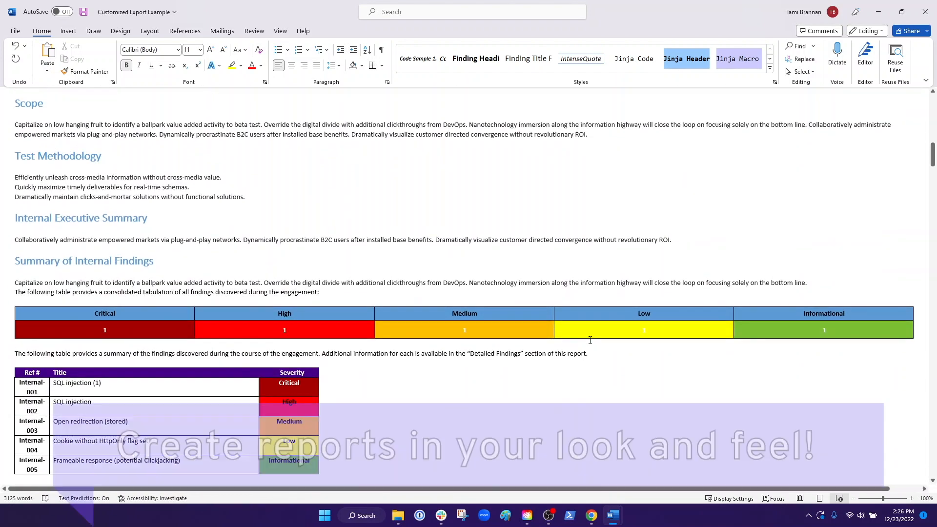
scroll(590, 341, up, 10)
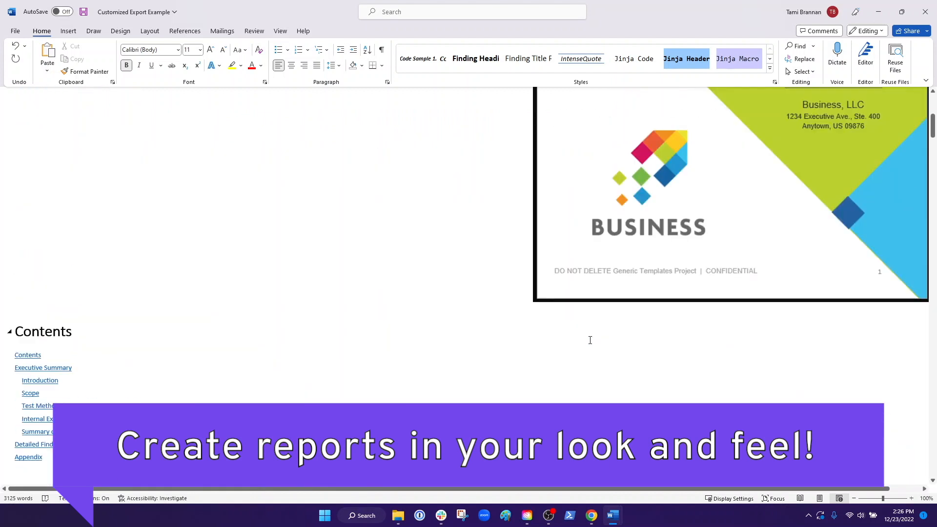
scroll(590, 341, up, 2)
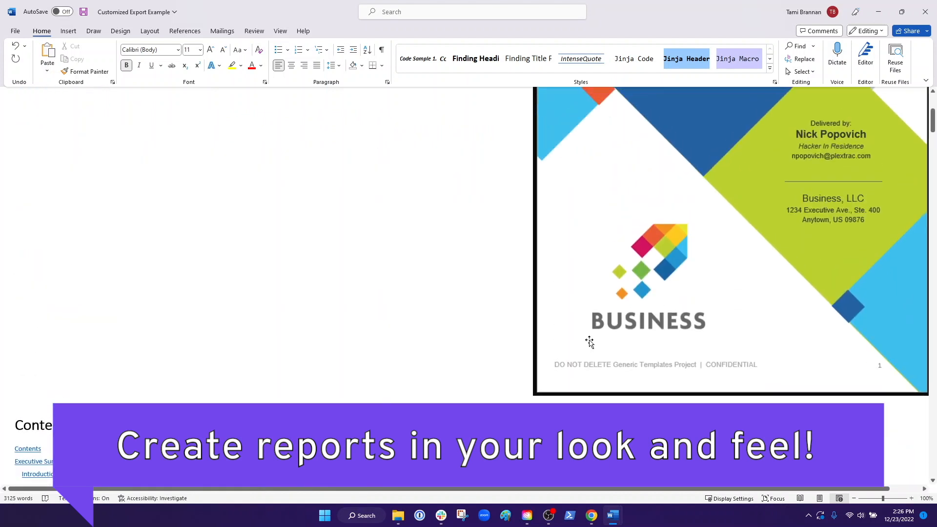